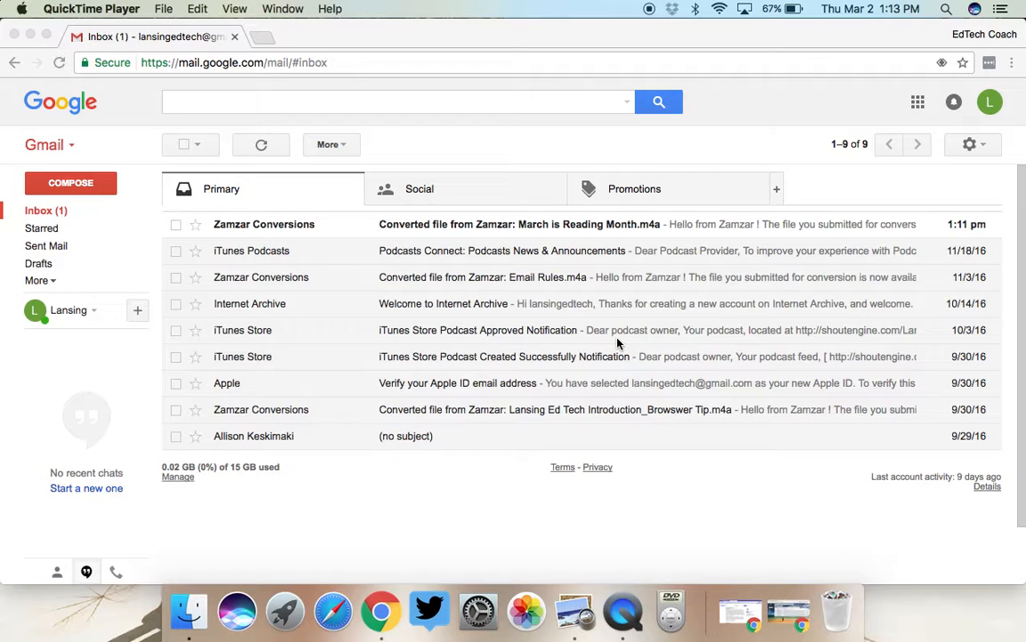
- Open the Zamzar Conversions email about March is Reading Month in Gmail and find its download link
click(534, 226)
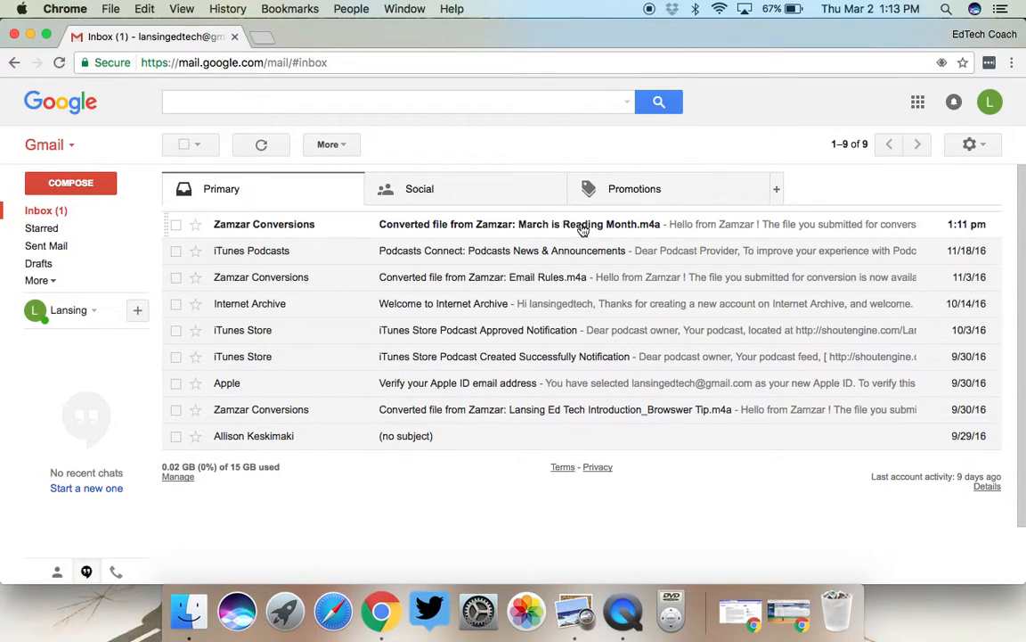
click(582, 229)
scroll(581, 229, down, 5)
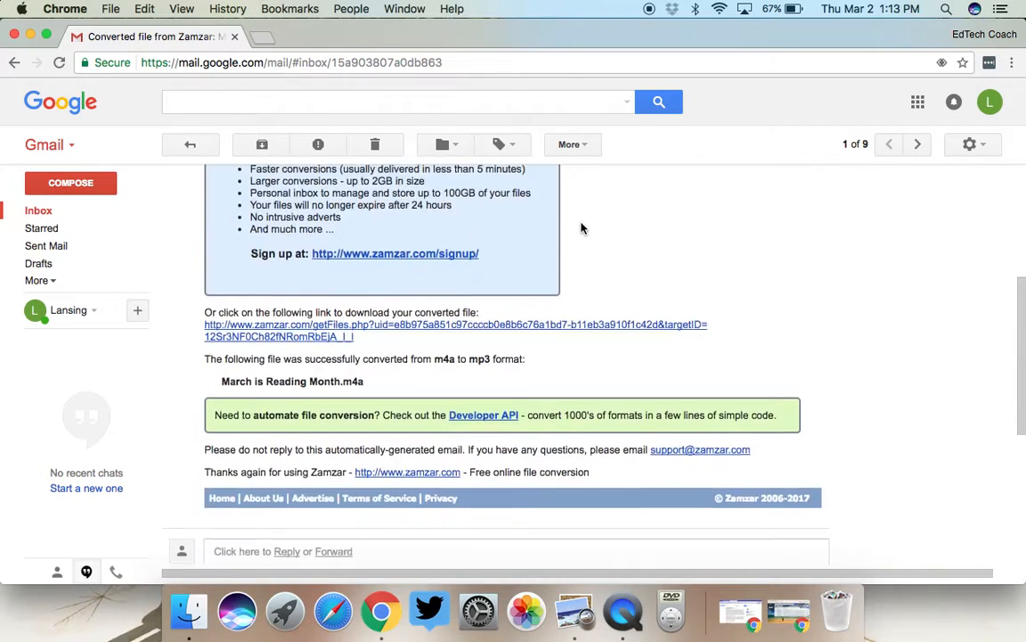
scroll(531, 266, up, 3)
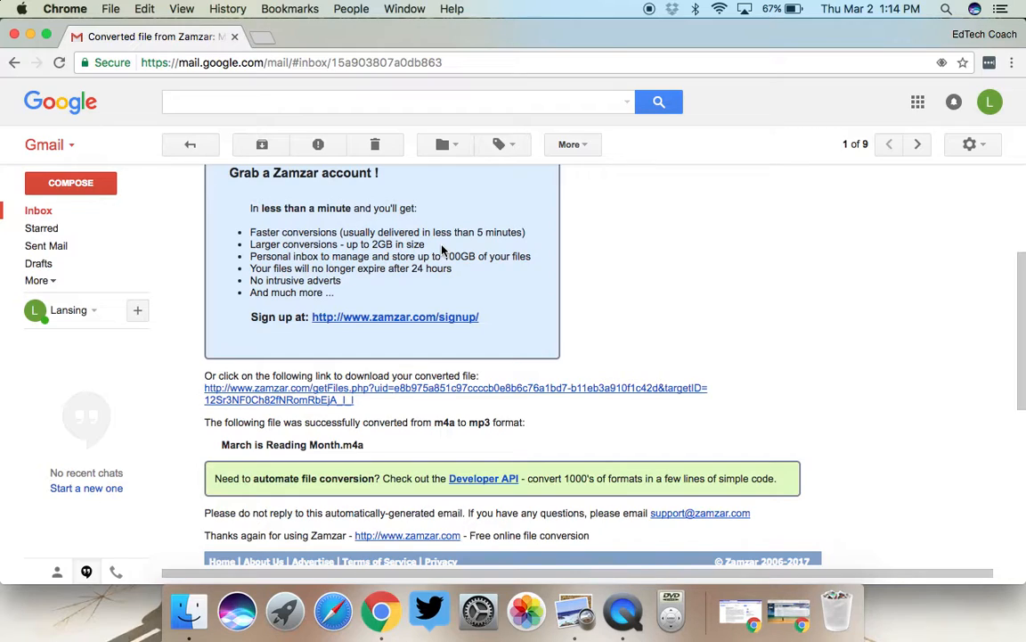
- Follow the email's getFiles link and download the converted March is Reading Month.mp3 from Zamzar
click(567, 393)
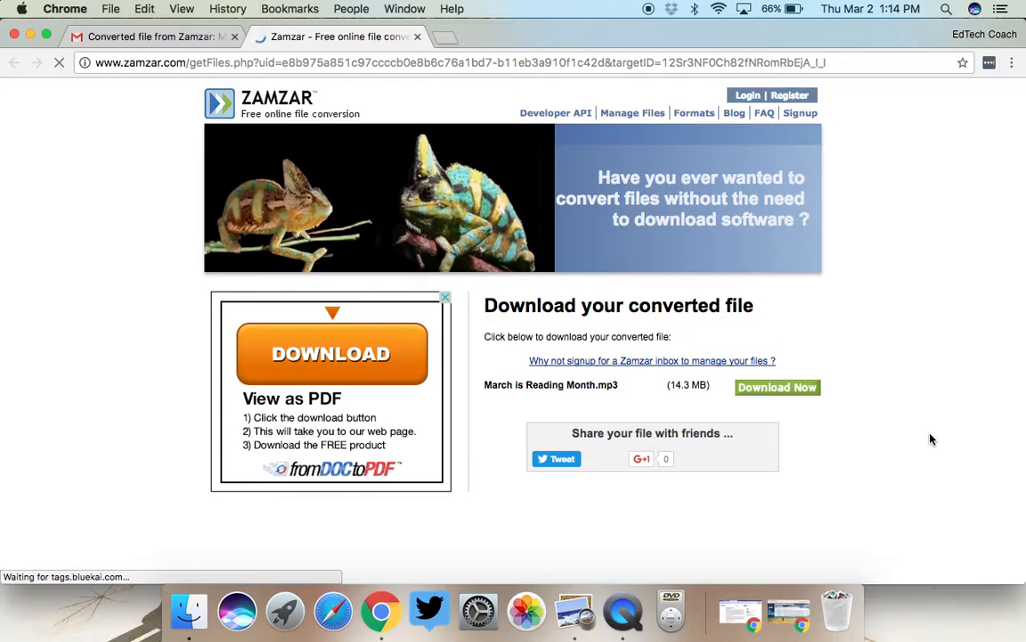
scroll(930, 438, down, 3)
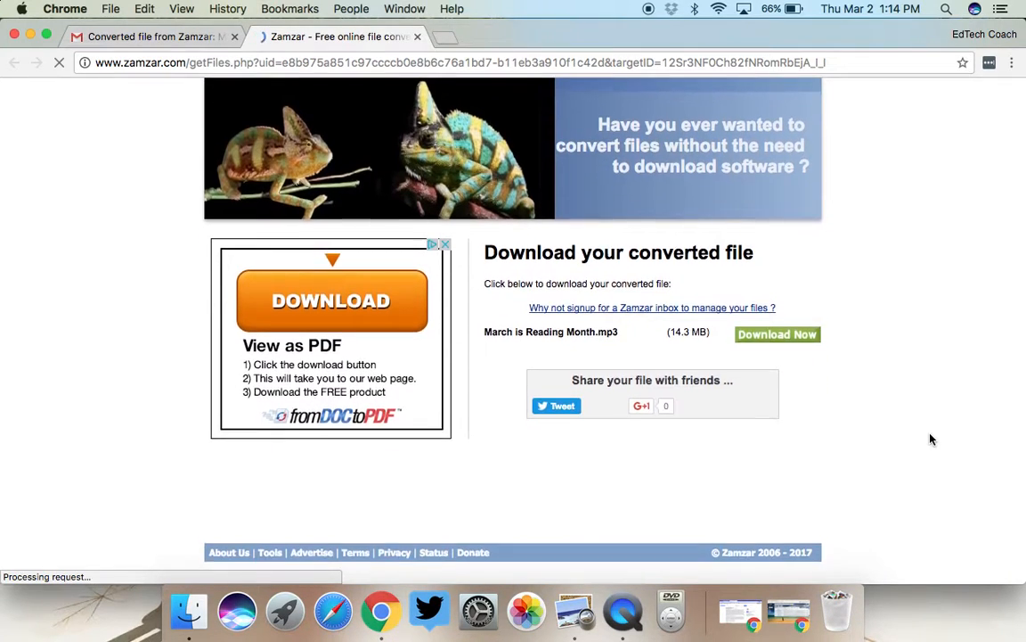
scroll(930, 438, up, 1)
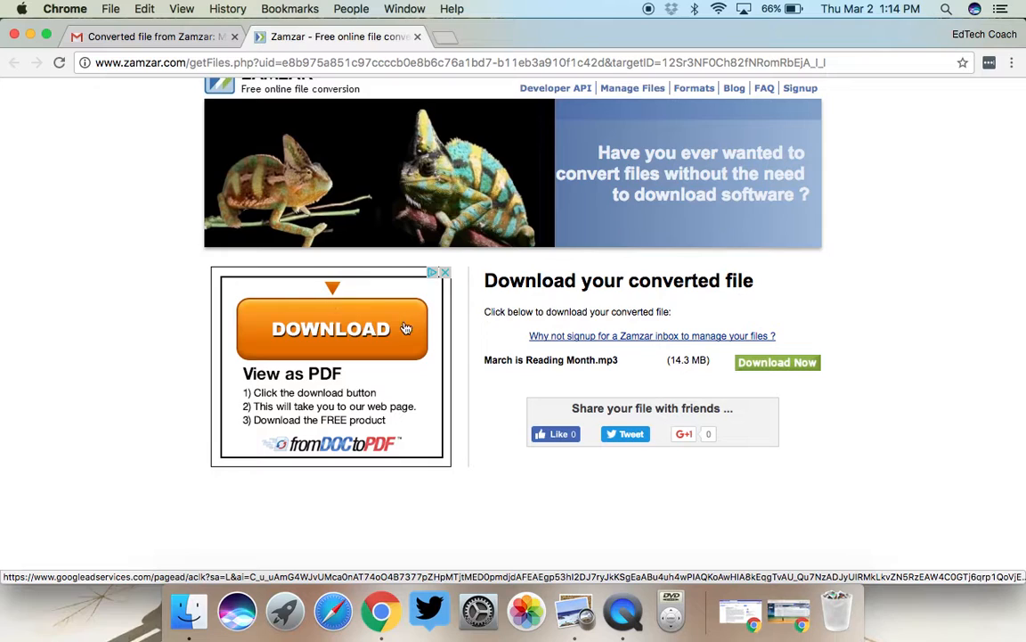
click(790, 364)
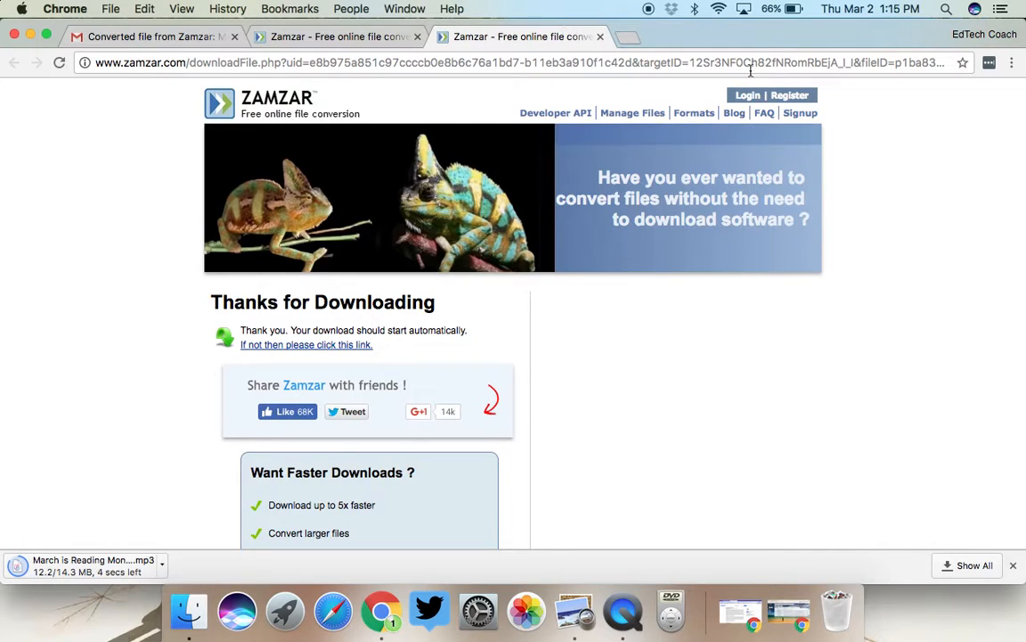
- Load shoutengine.com in the browser
click(377, 38)
click(371, 64)
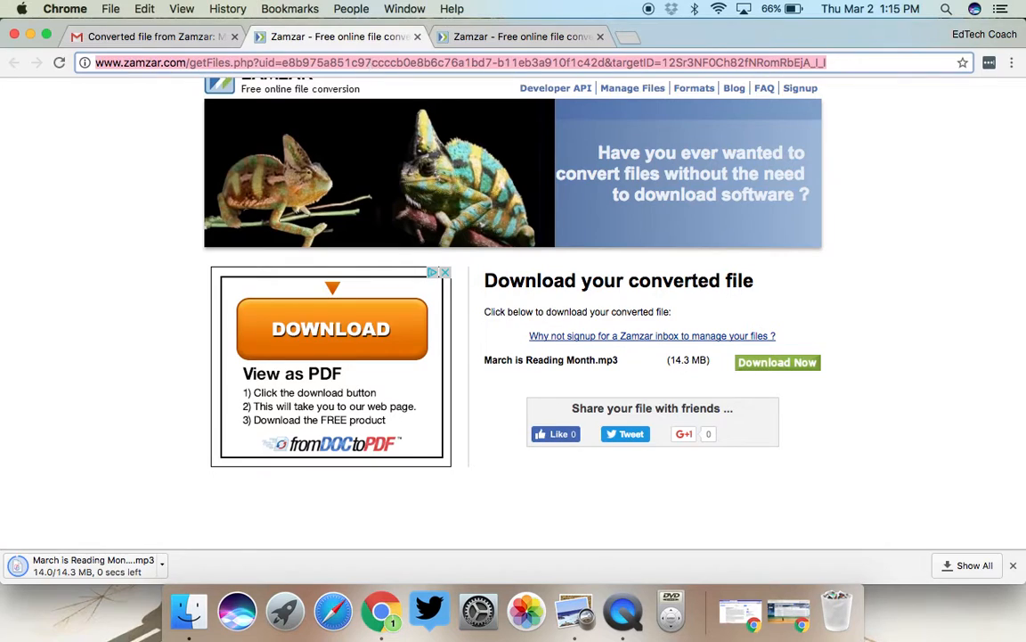
text(shou)
key(Return)
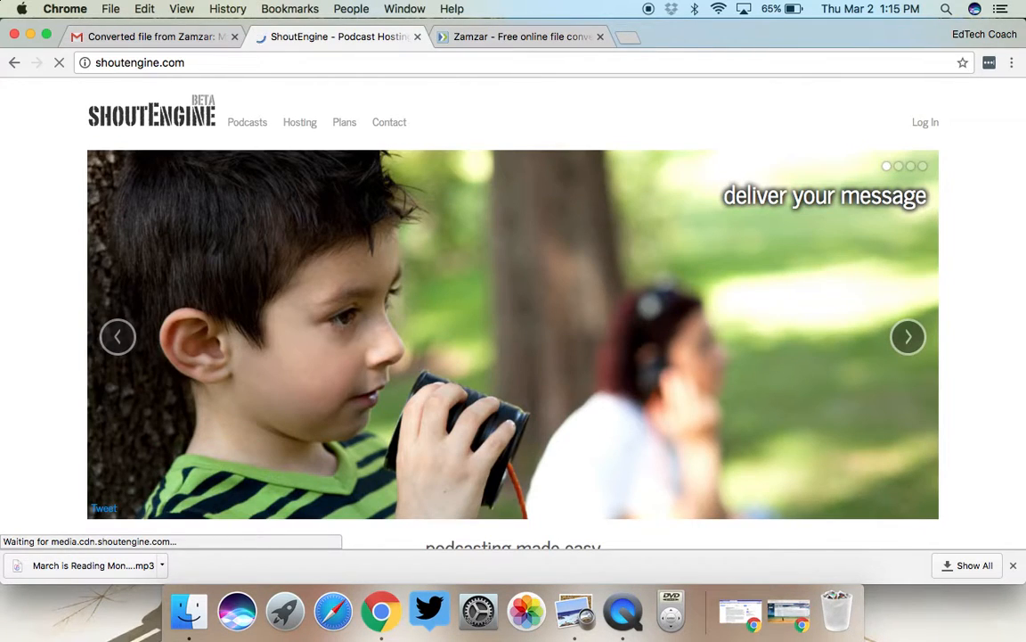
- Log in to ShoutEngine with Google and open the Lansing EdTech podcast's episode list
click(927, 123)
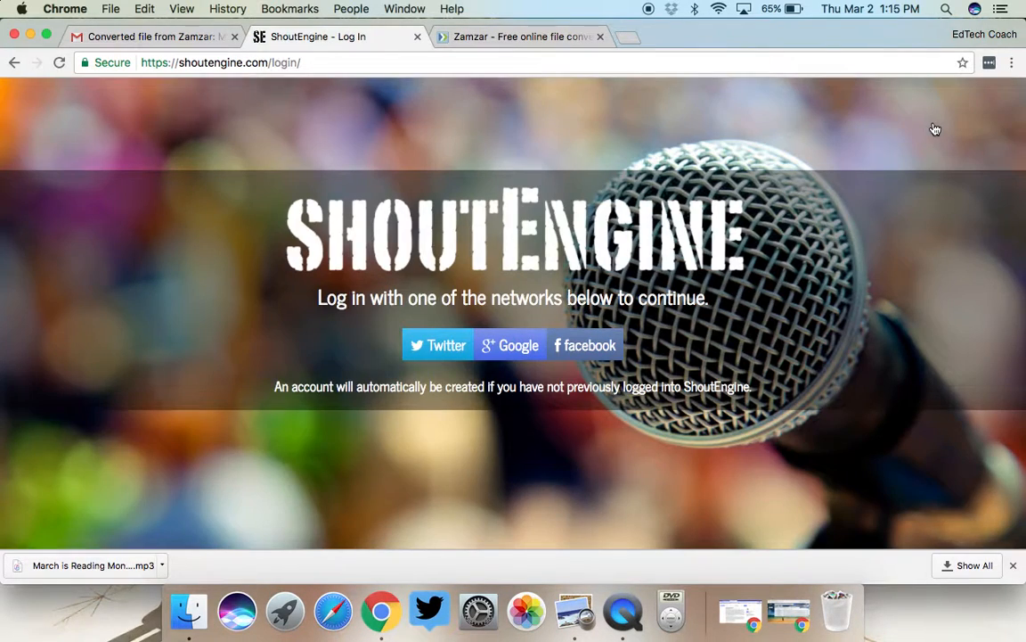
click(517, 347)
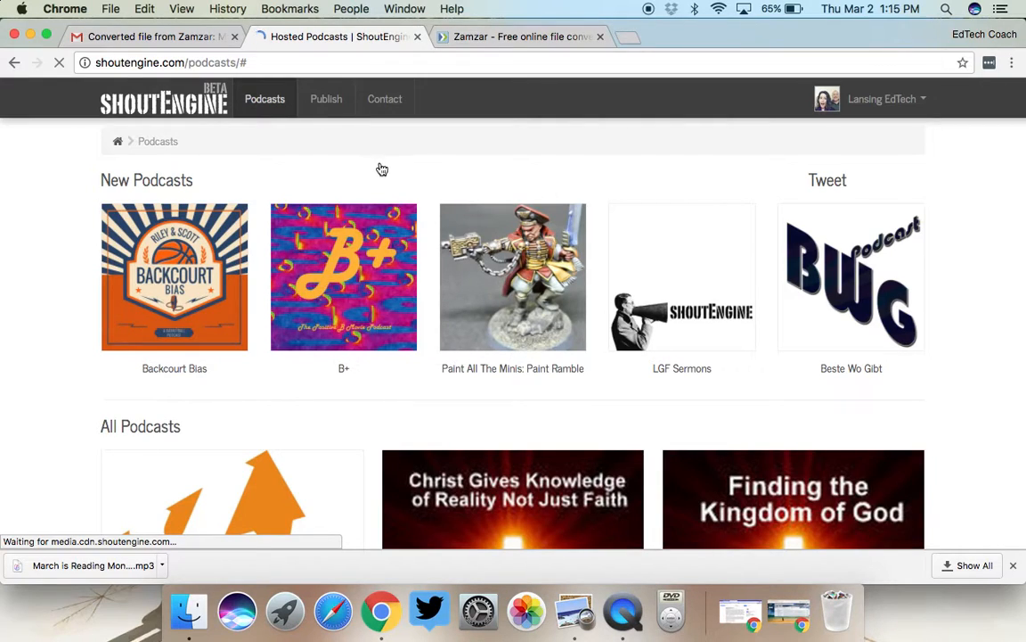
click(335, 110)
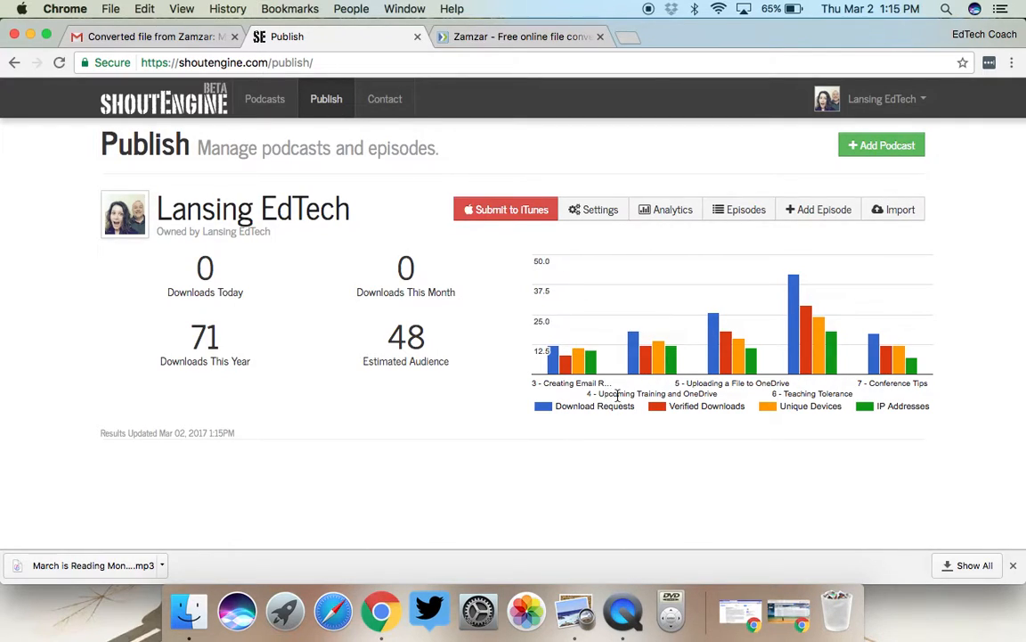
click(738, 209)
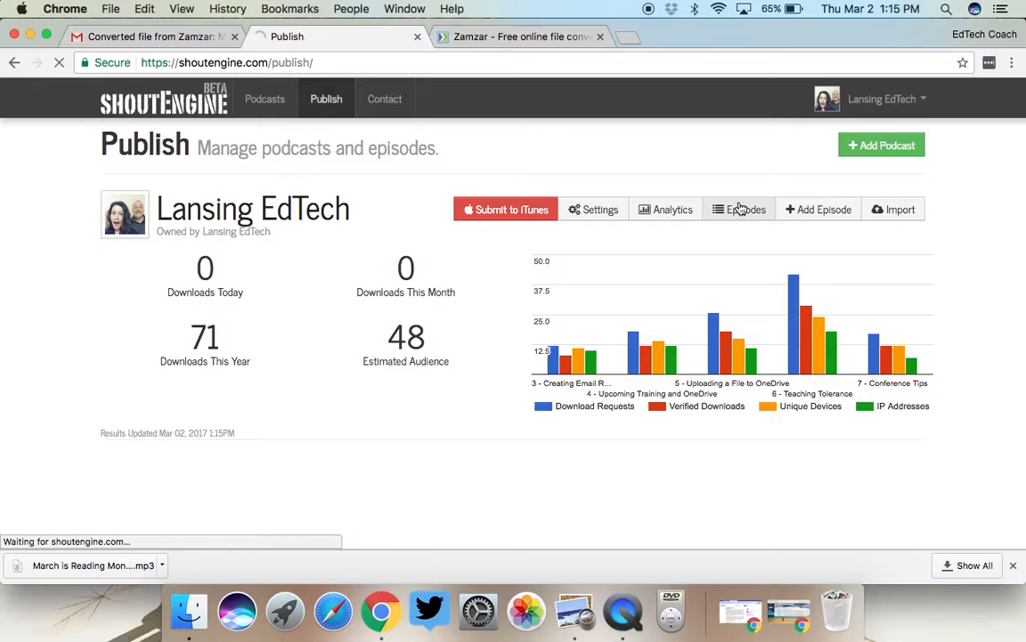
scroll(741, 208, down, 4)
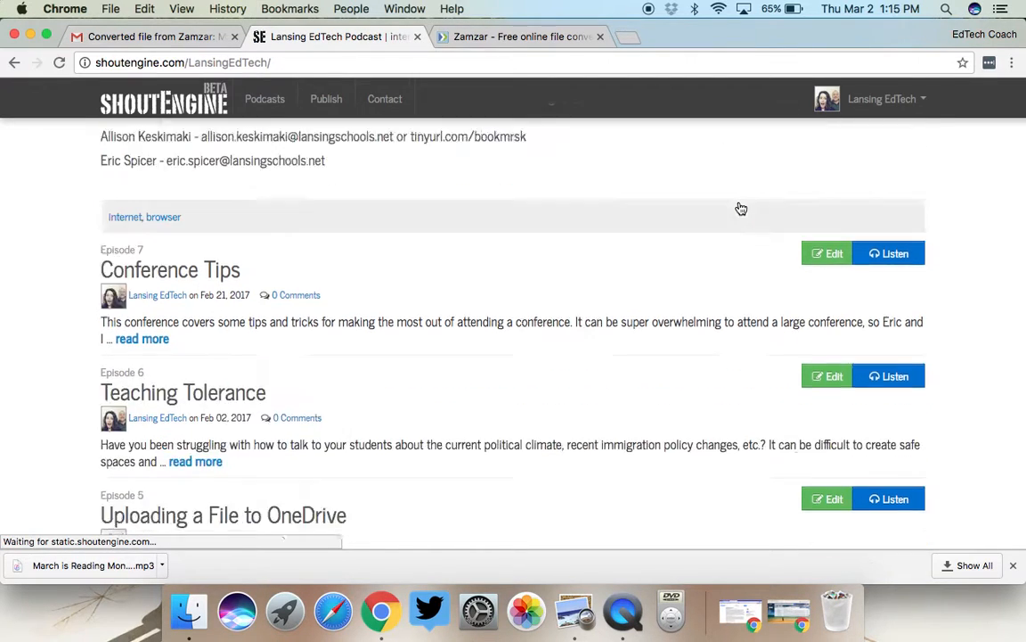
scroll(741, 209, up, 4)
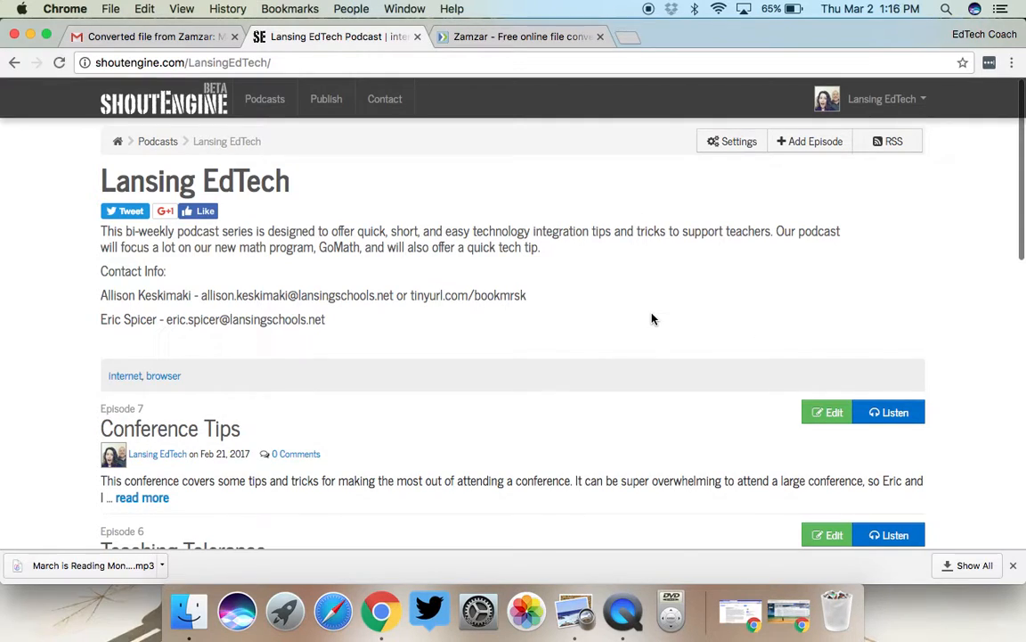
- Add a new episode and name it 'March is Reading Month'
click(821, 140)
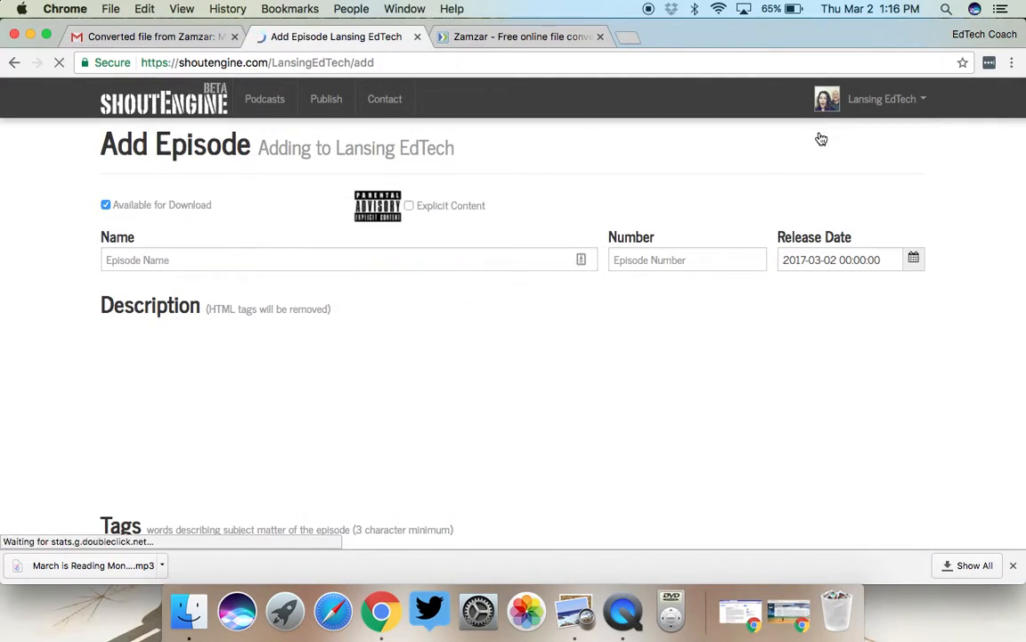
click(275, 259)
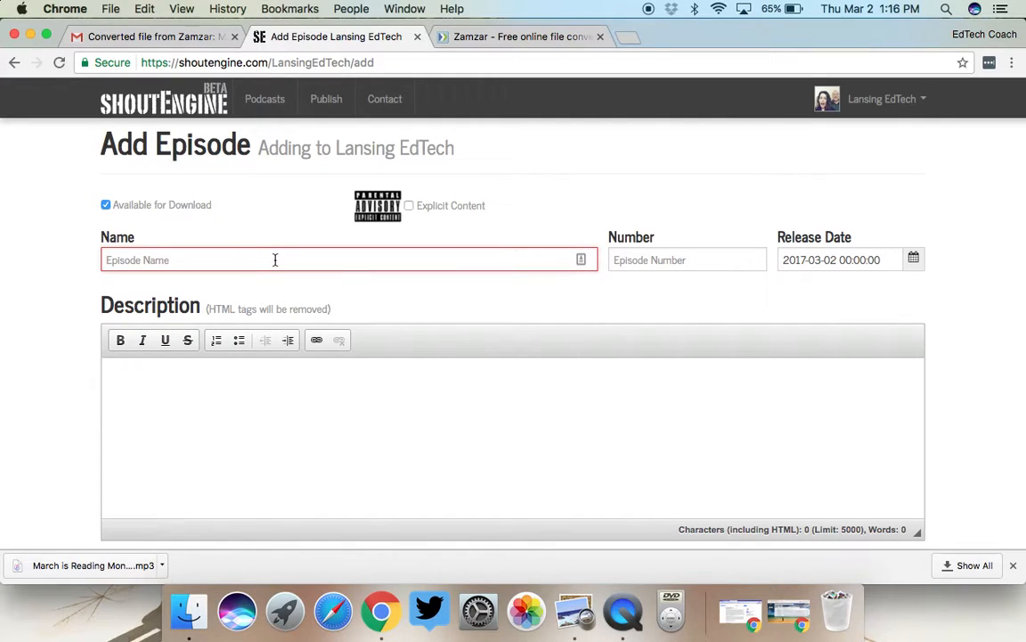
text(Mar)
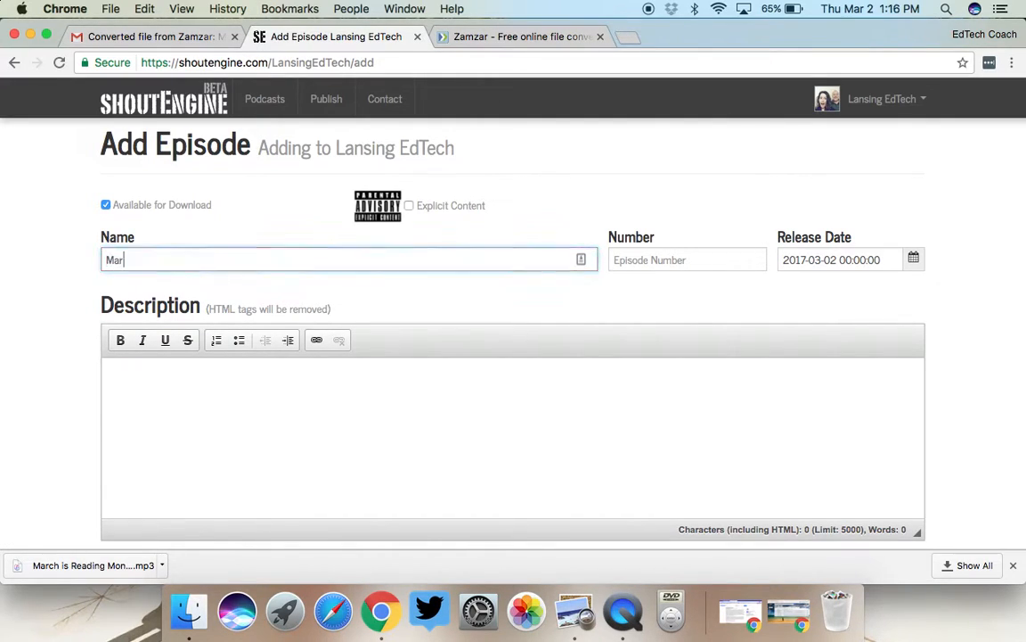
text(ch is Reading Mong)
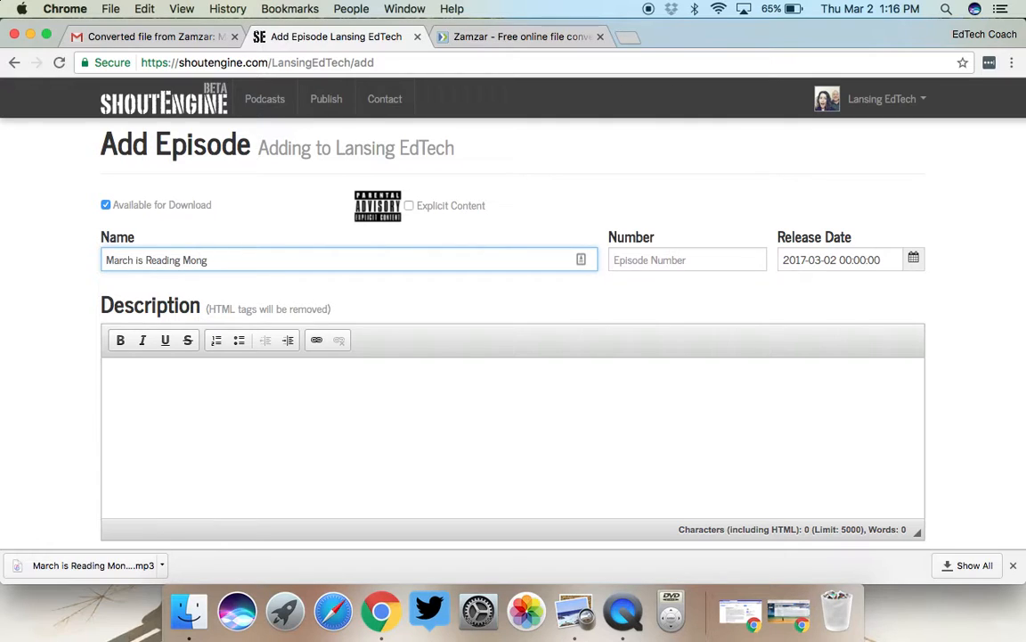
key(BackSpace)
text(th)
click(169, 259)
- Set the episode number to 10 and move into the Description box
click(642, 259)
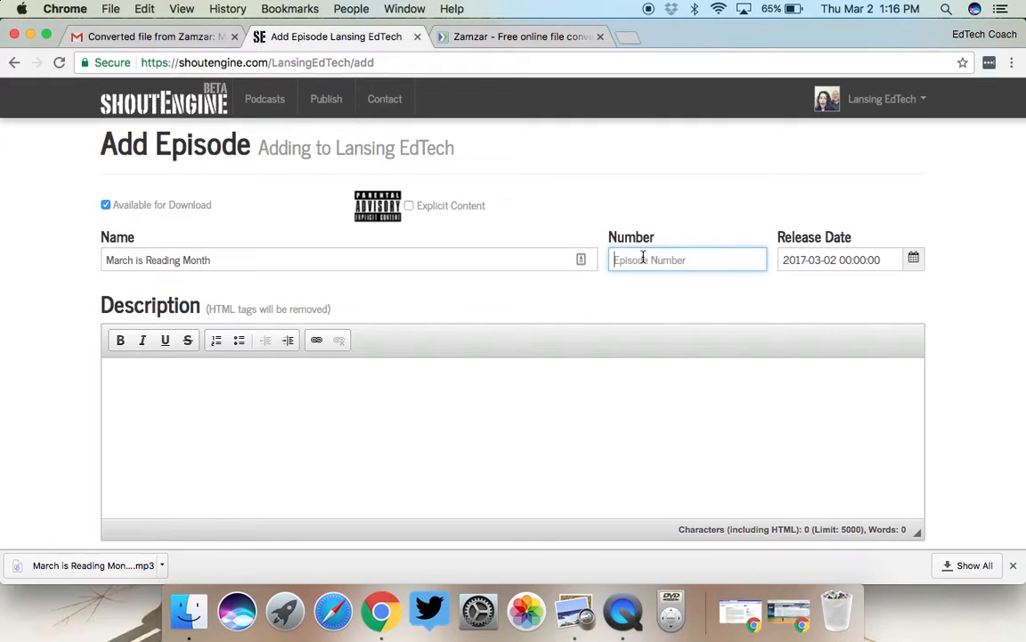
text(10)
click(293, 414)
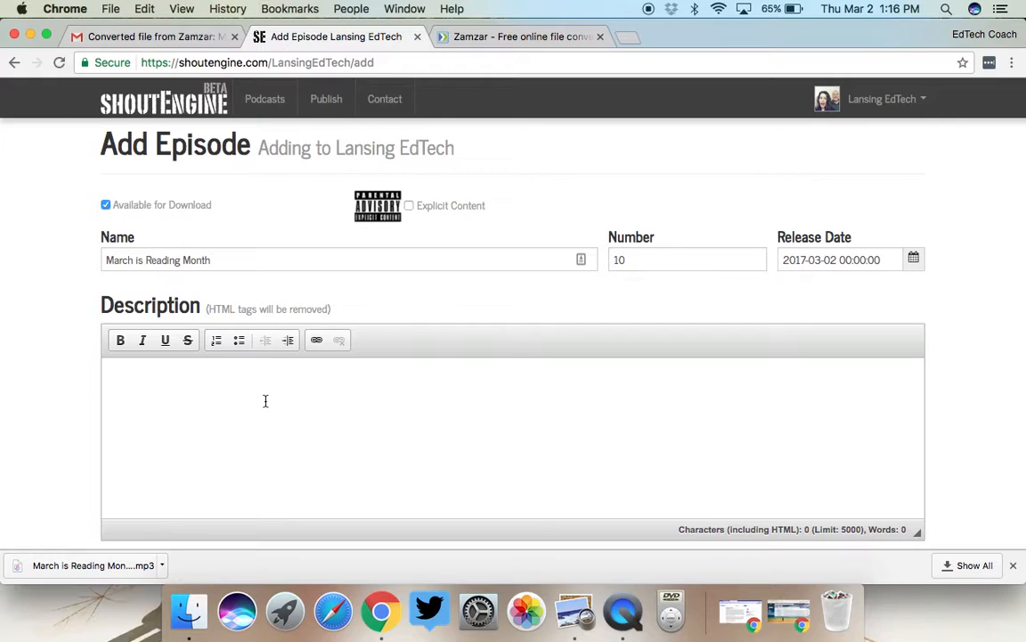
click(144, 379)
scroll(142, 380, down, 5)
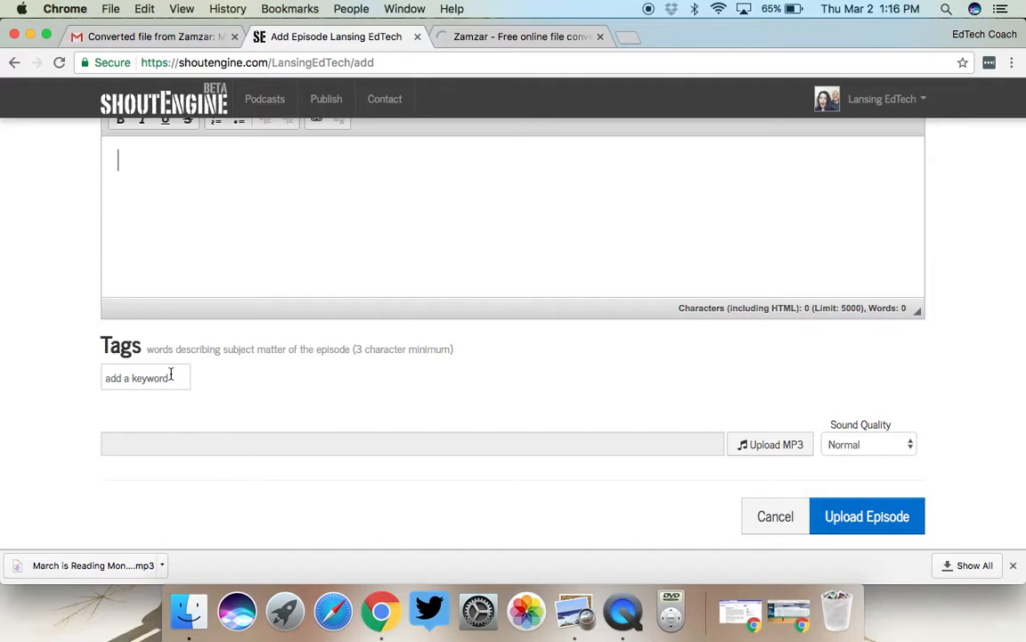
- Attach March is Reading Month.mp3 from Downloads and submit it with Upload Episode
click(773, 445)
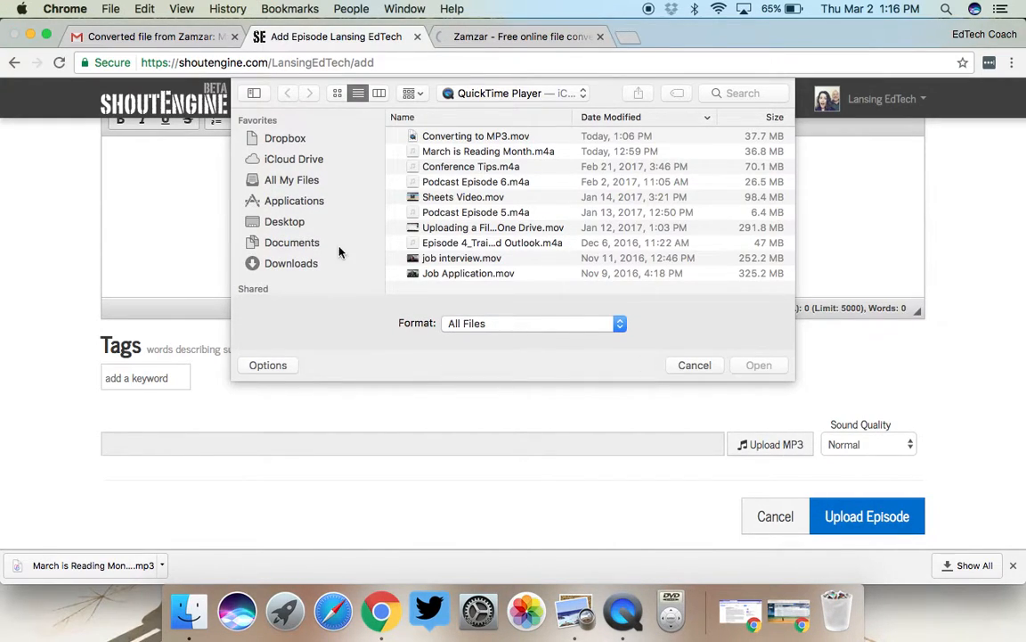
click(291, 264)
click(499, 136)
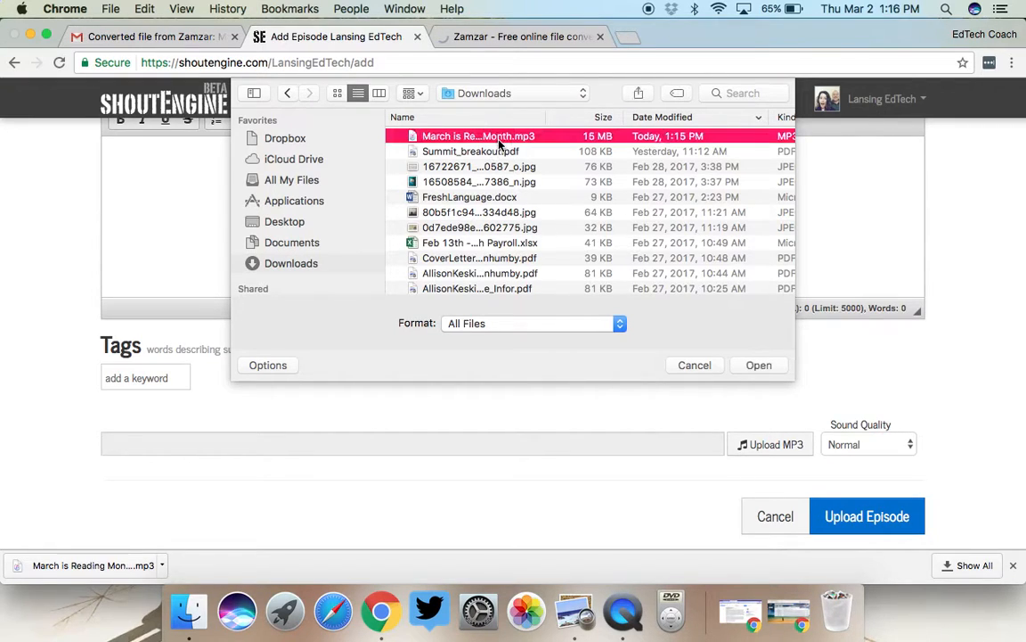
click(759, 366)
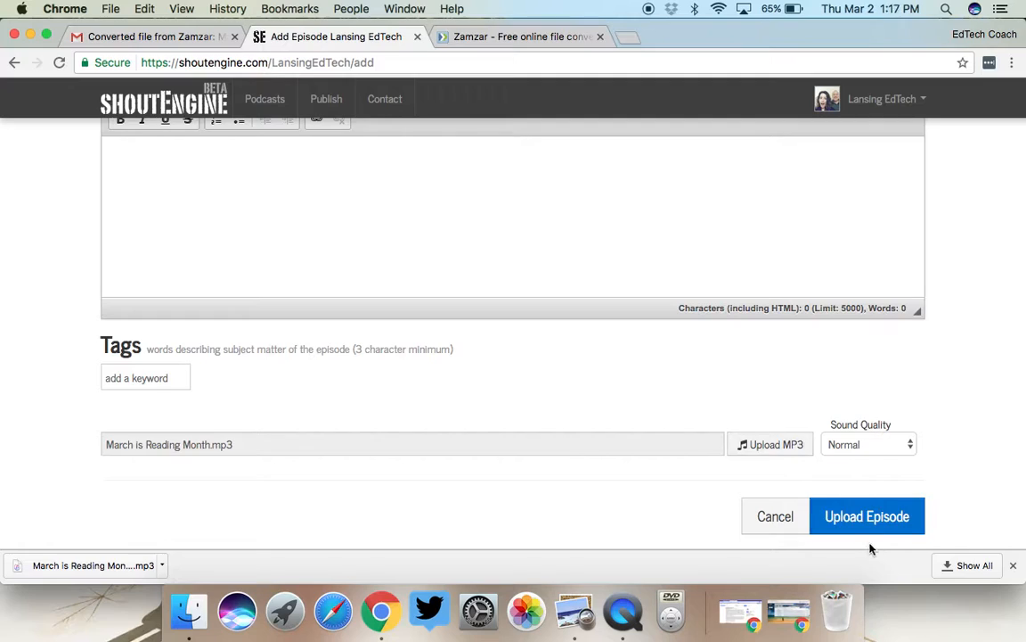
click(878, 514)
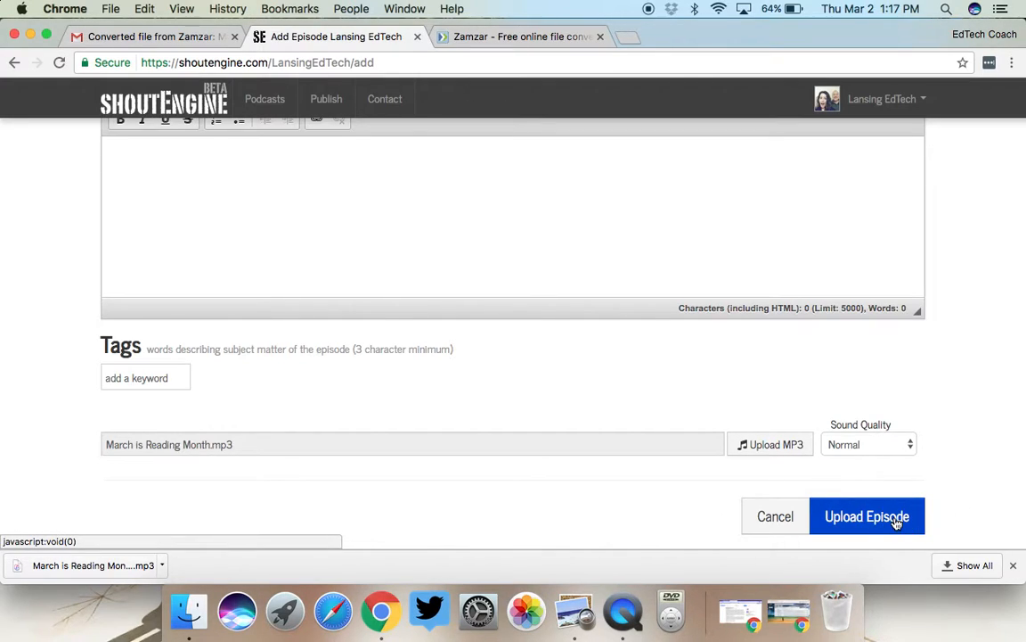
scroll(896, 524, up, 3)
scroll(897, 524, down, 3)
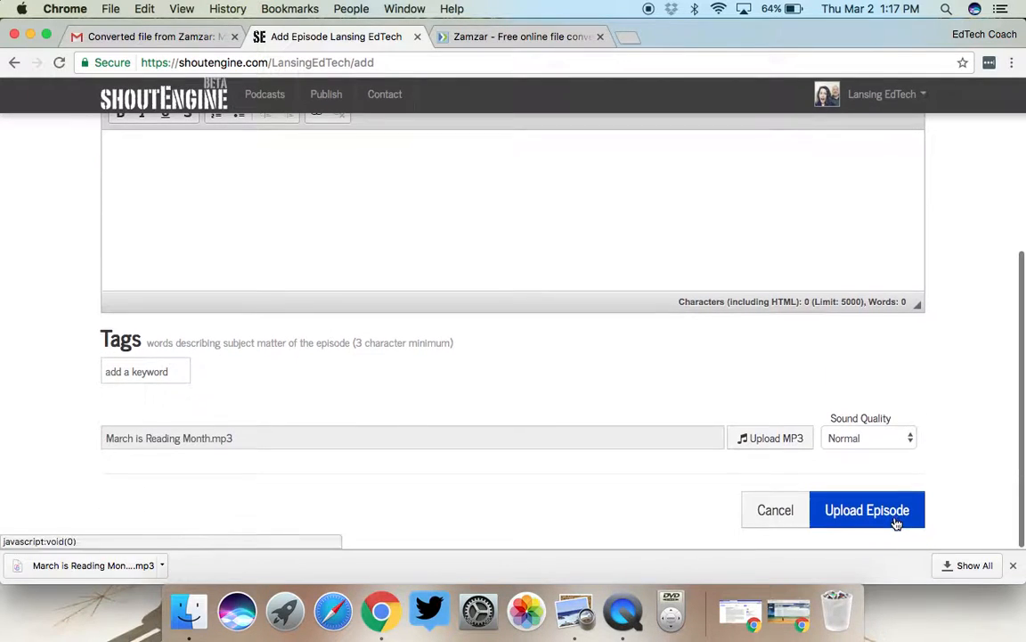